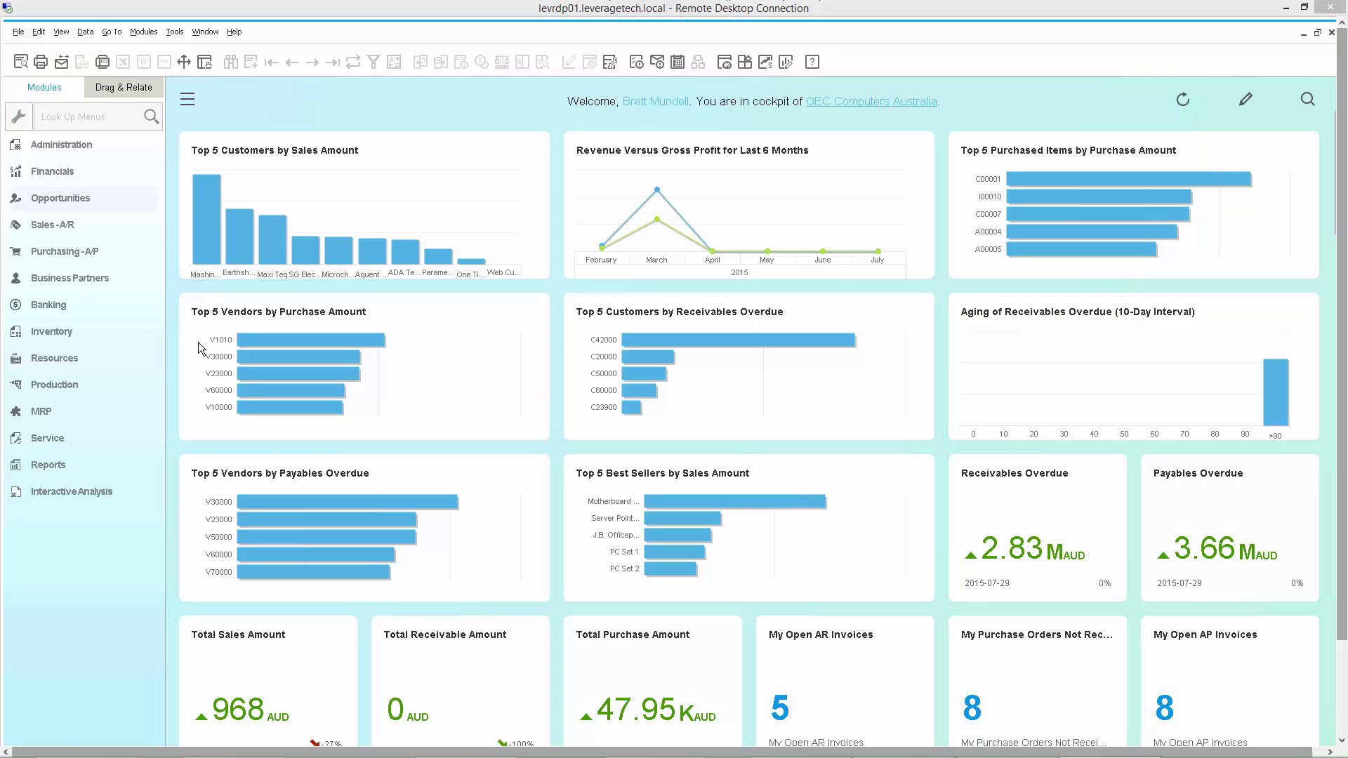
Step: Launch the Delivery Schedule Management window from the toolbar icon
click(743, 63)
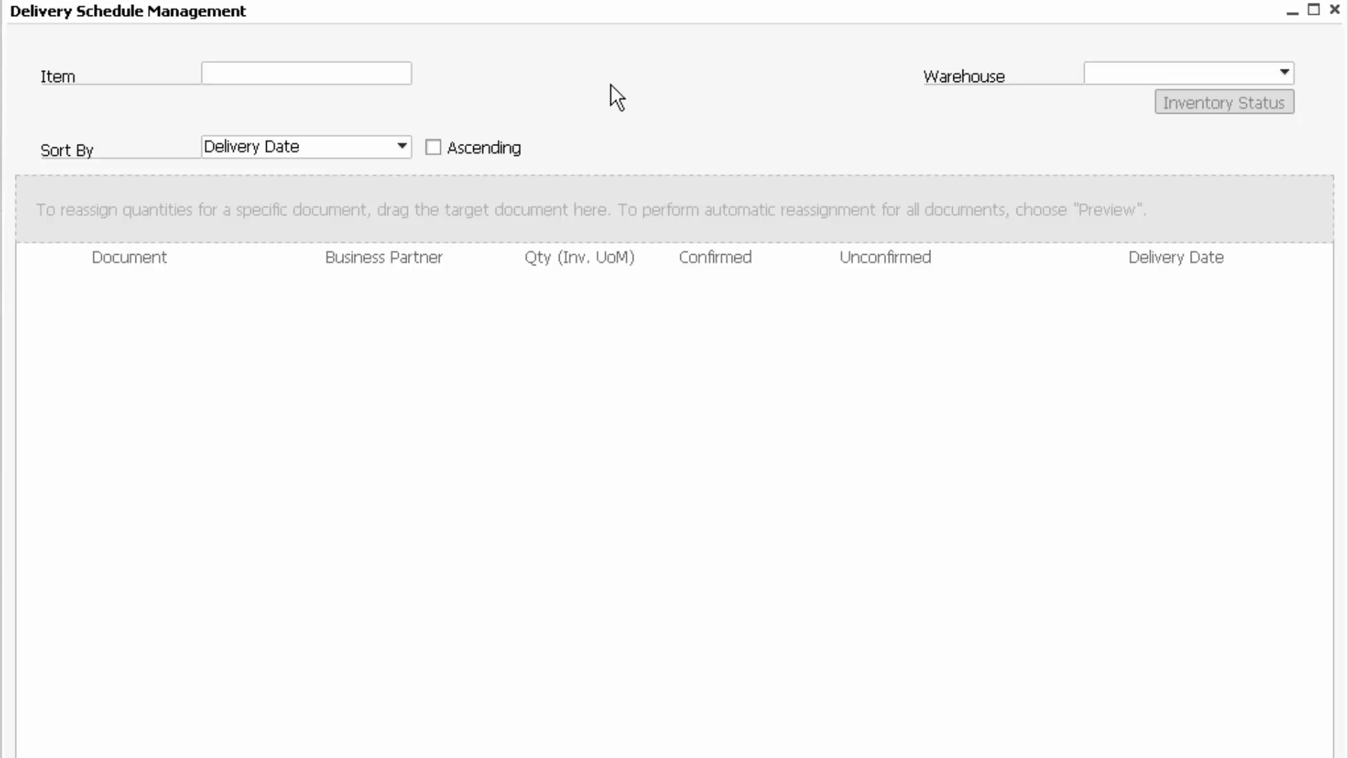
Step: Search 'a000' in the Item field and select A00001 - J.B. Officeprint 1420
click(246, 69)
text(a)
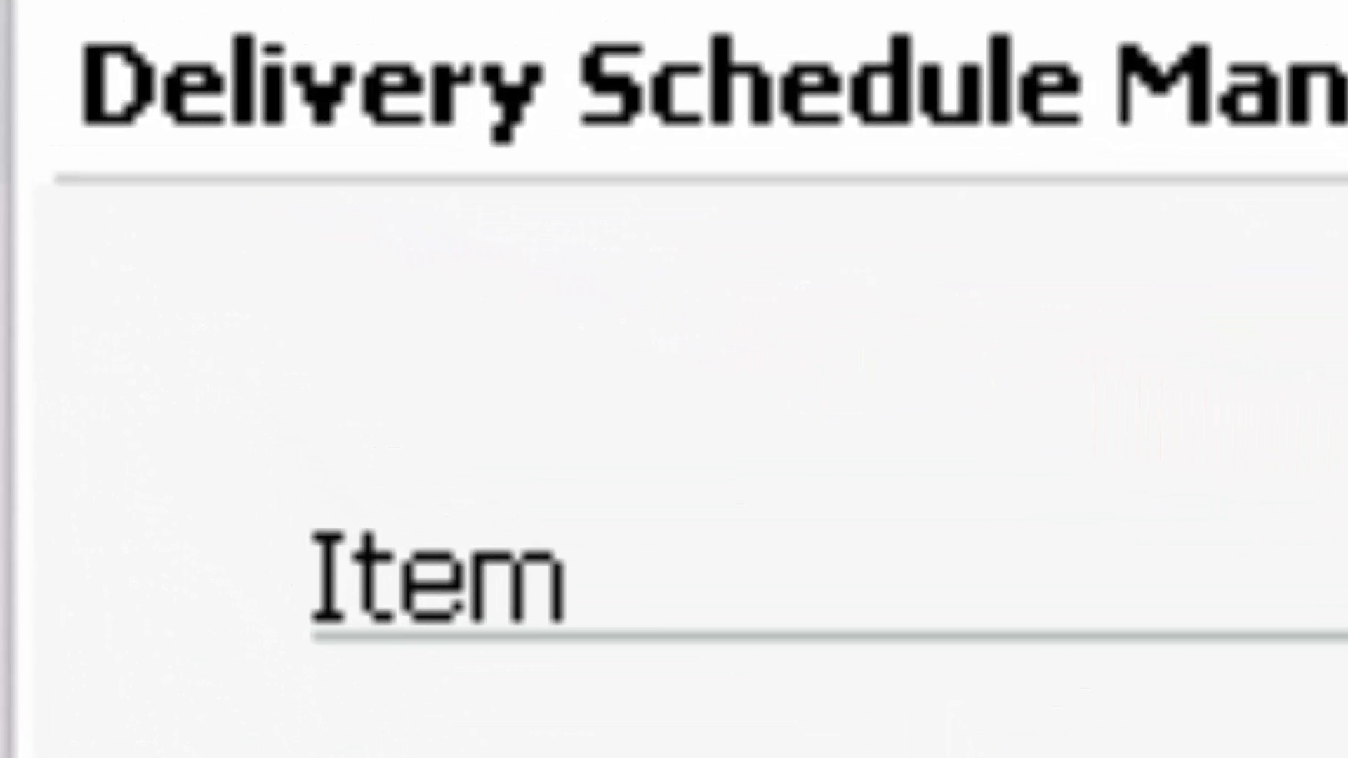
text(000)
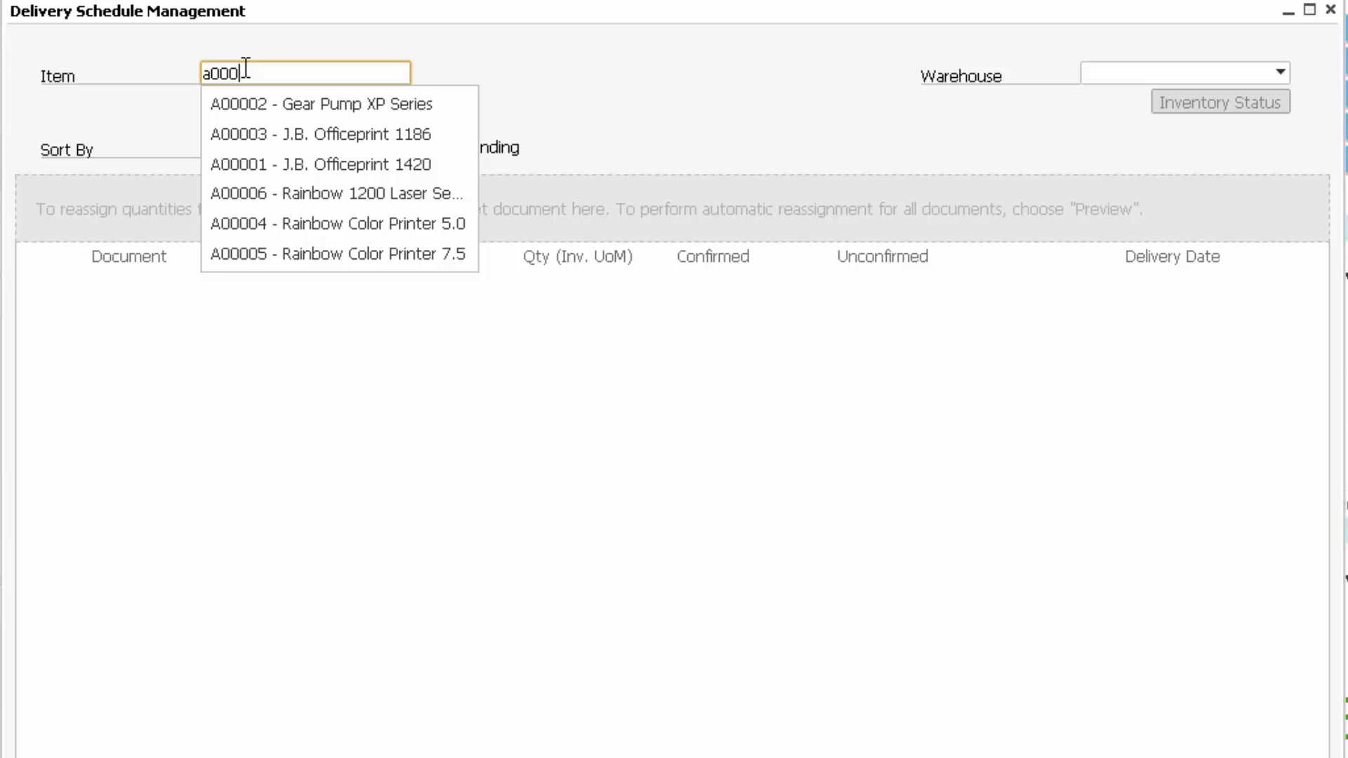
key(Down)
key(Down)
key(Down)
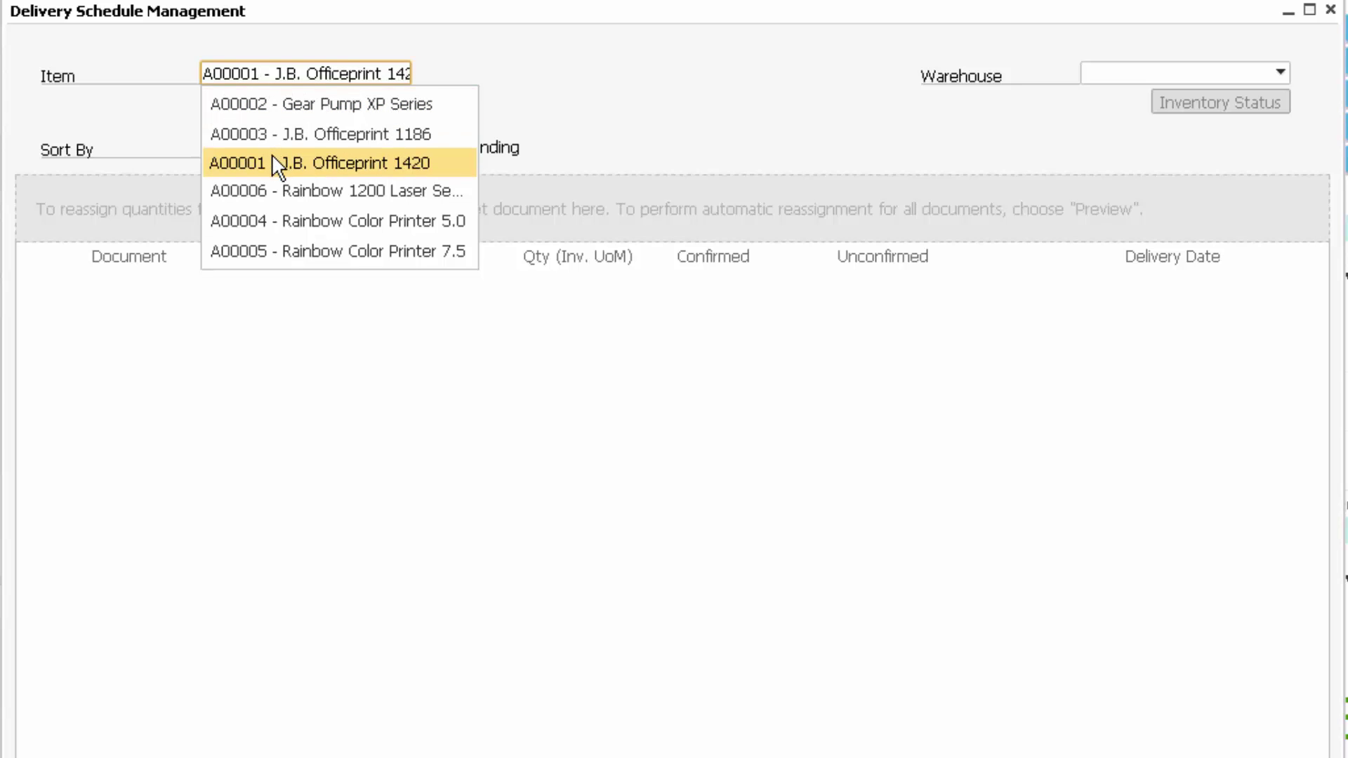
click(273, 159)
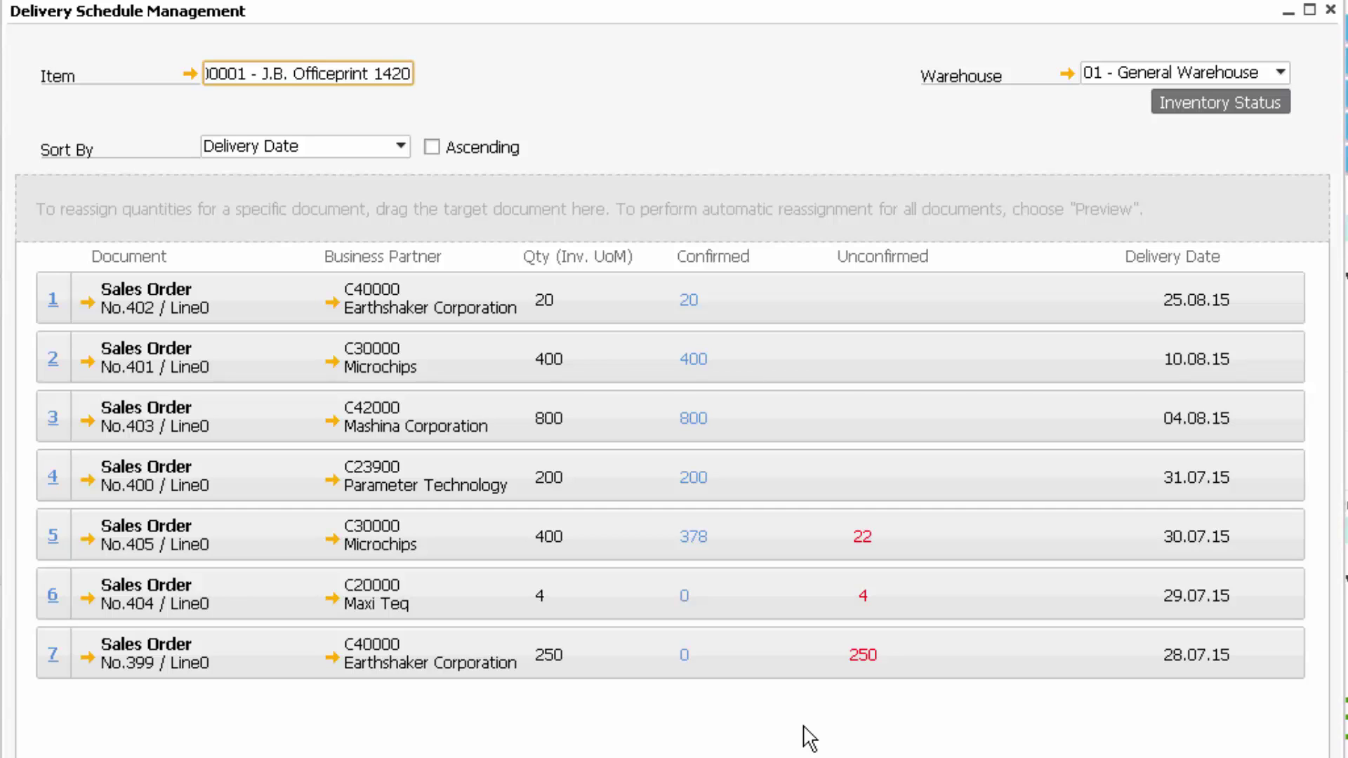
click(400, 146)
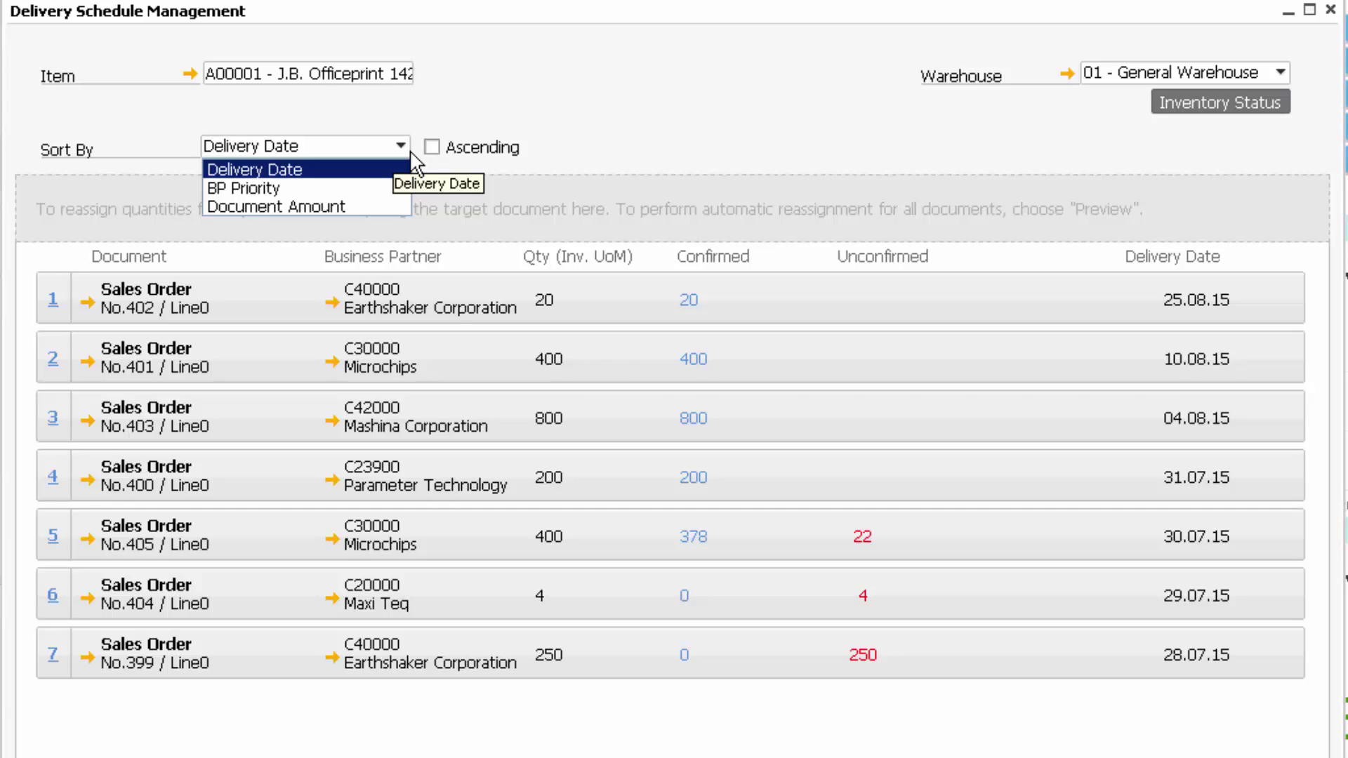
click(385, 116)
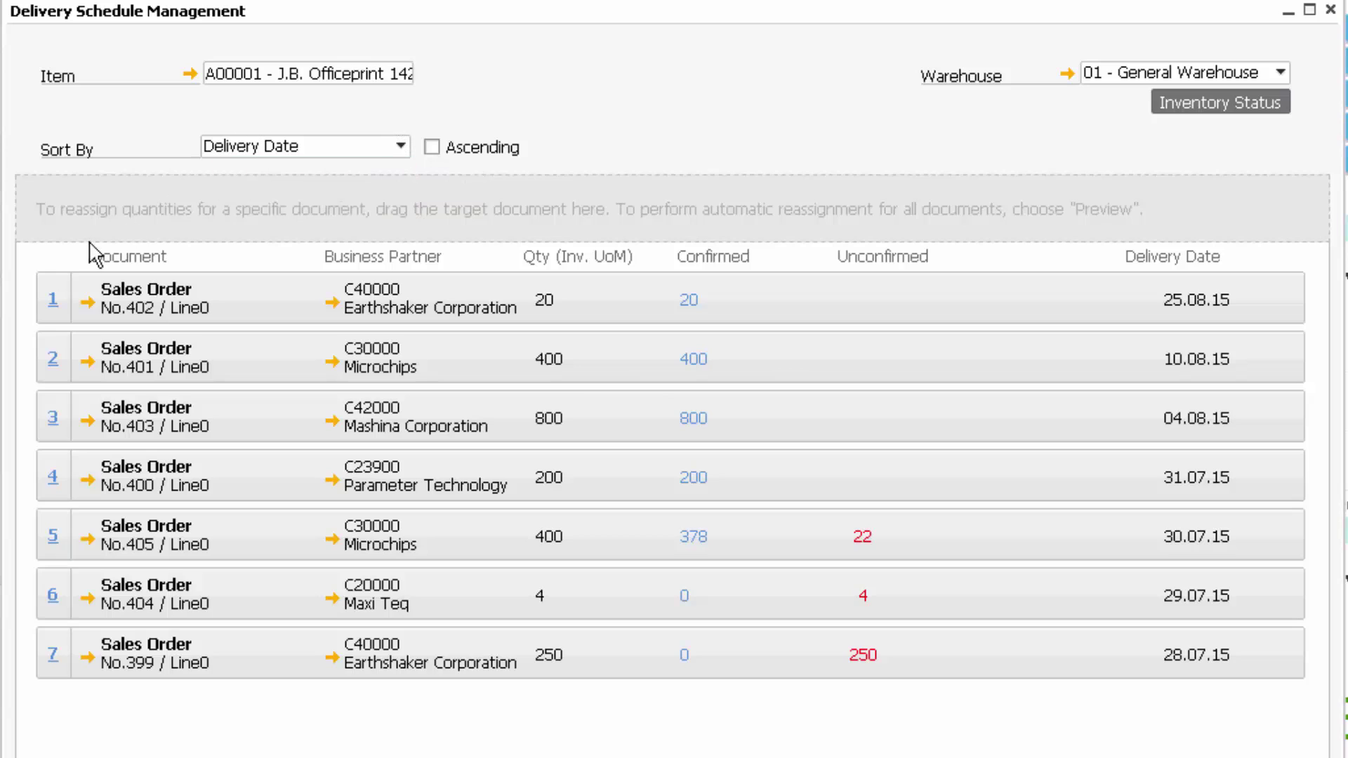
click(53, 298)
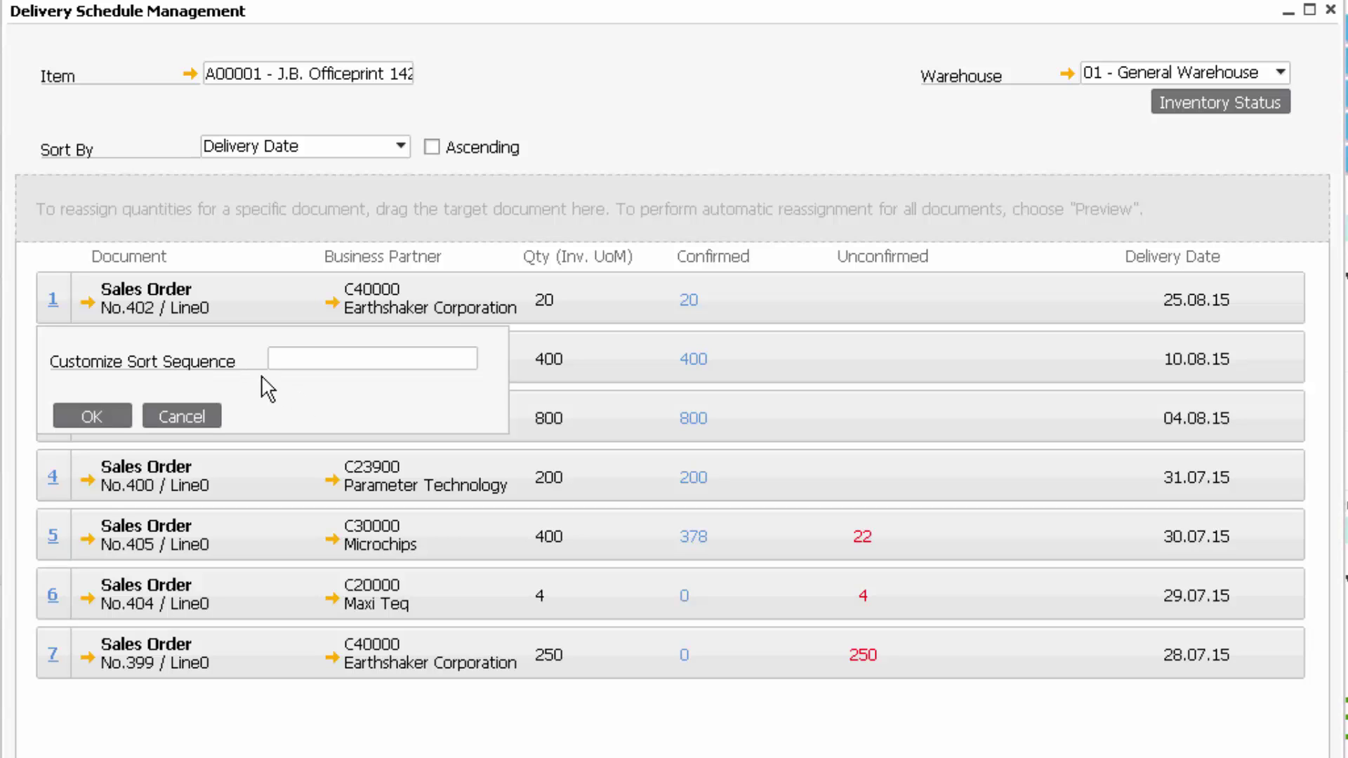
click(217, 413)
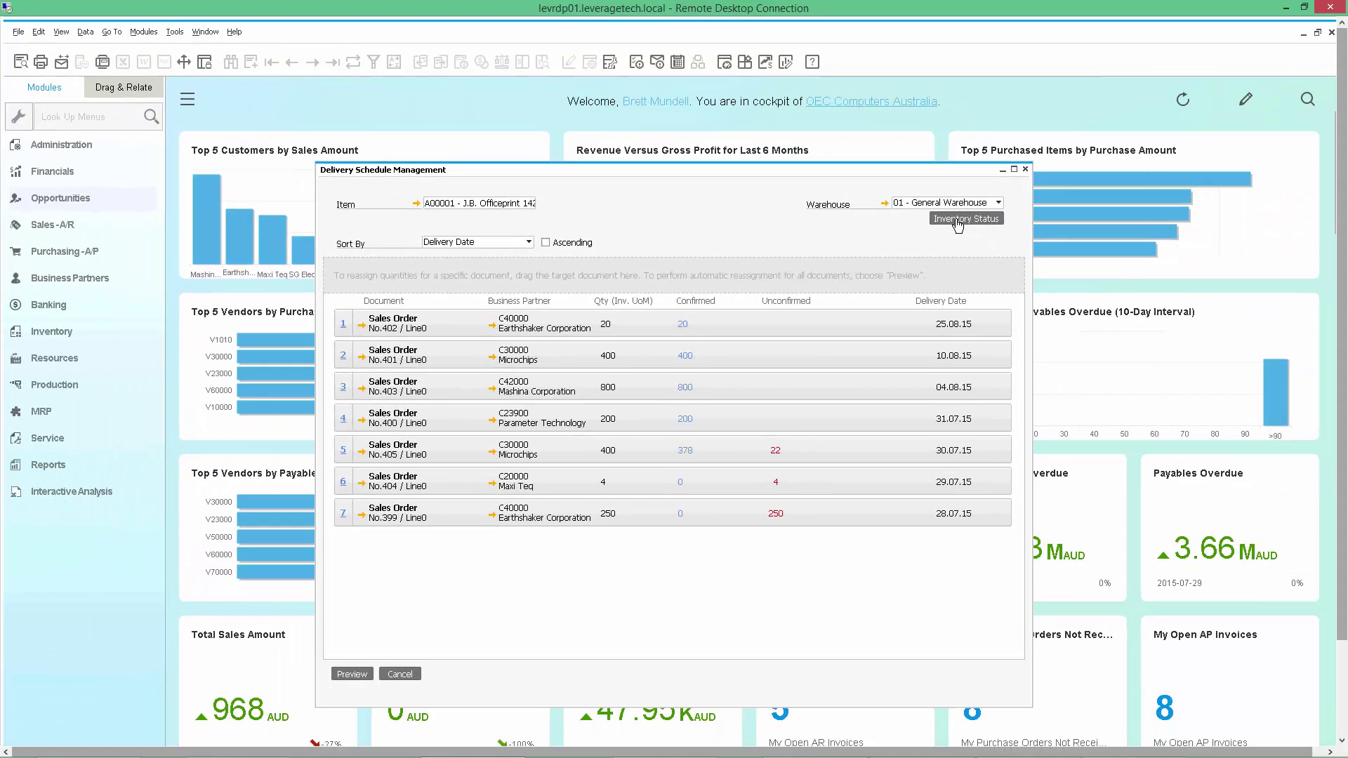
Step: Show Available-to-Promise inventory status for A00001 and review purchase order 433
click(957, 219)
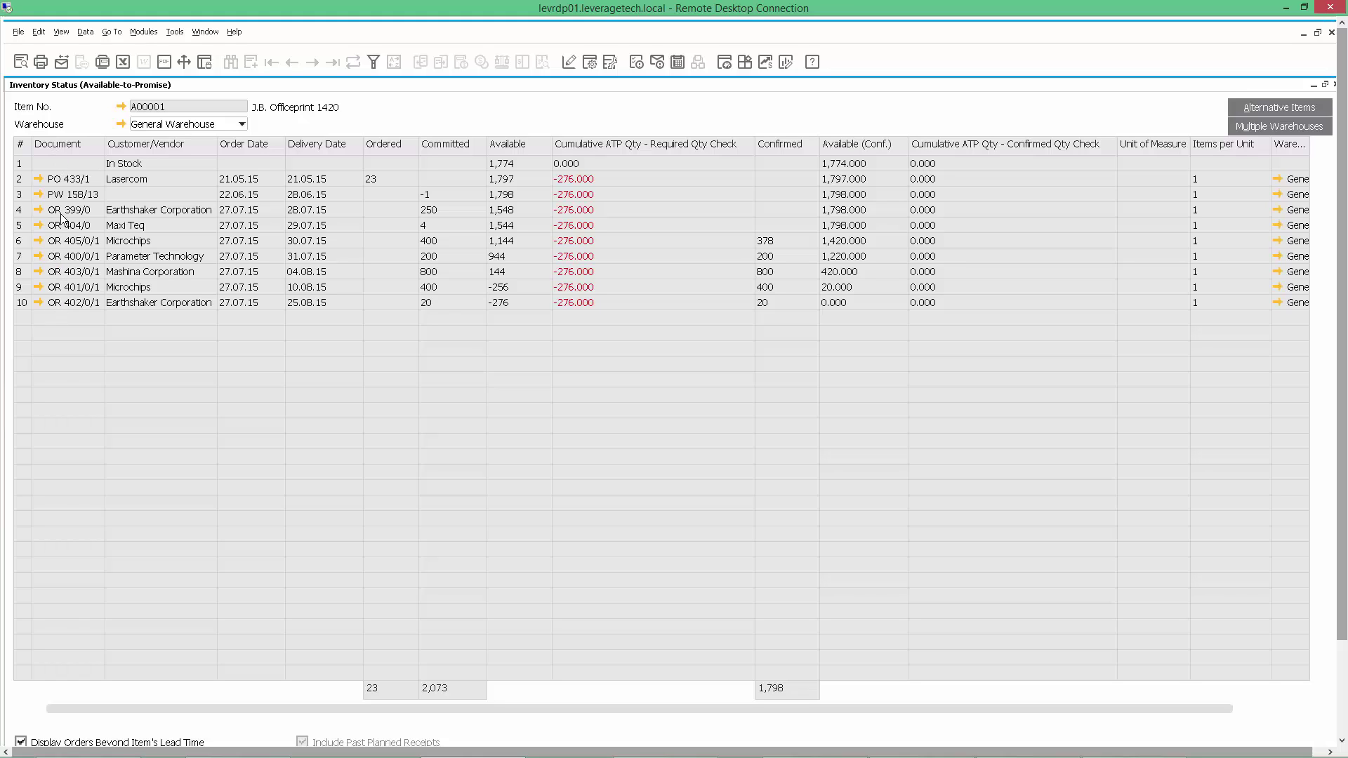
click(39, 179)
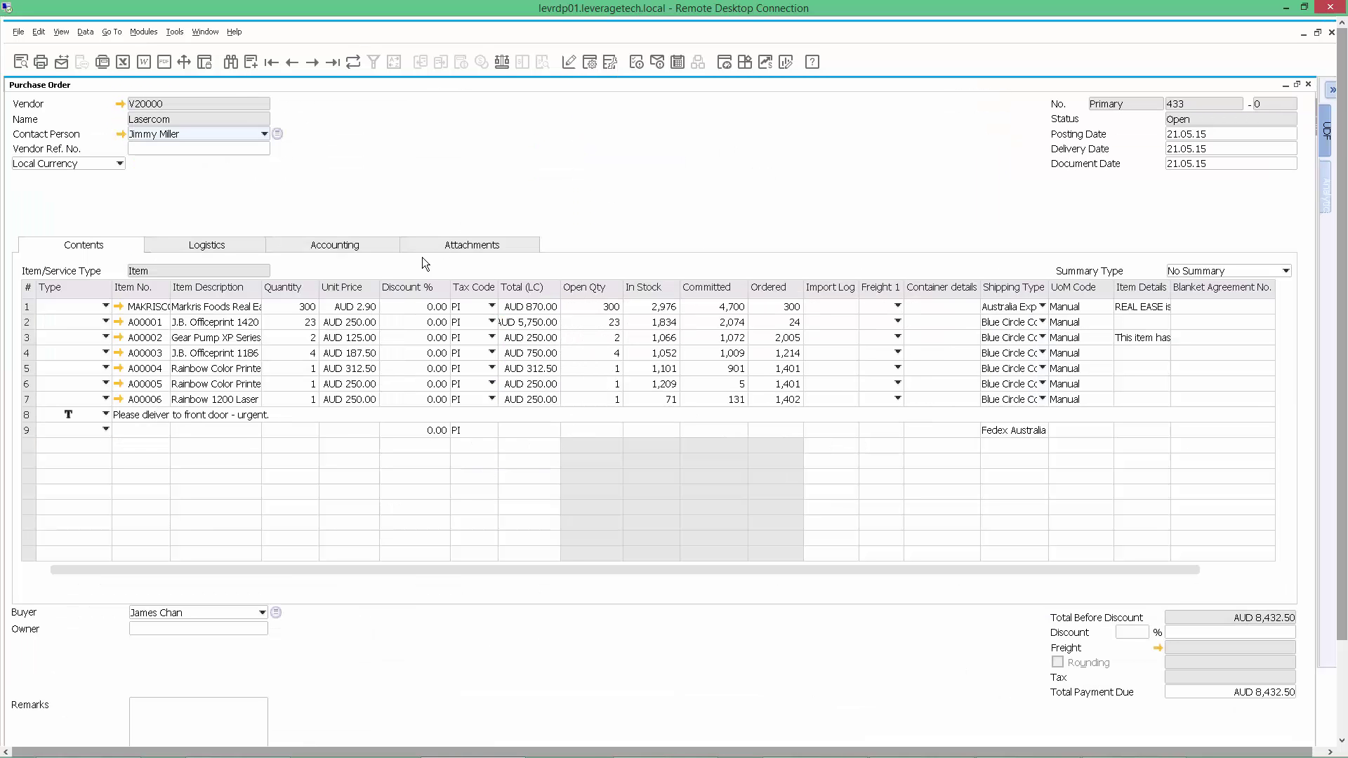
click(1308, 84)
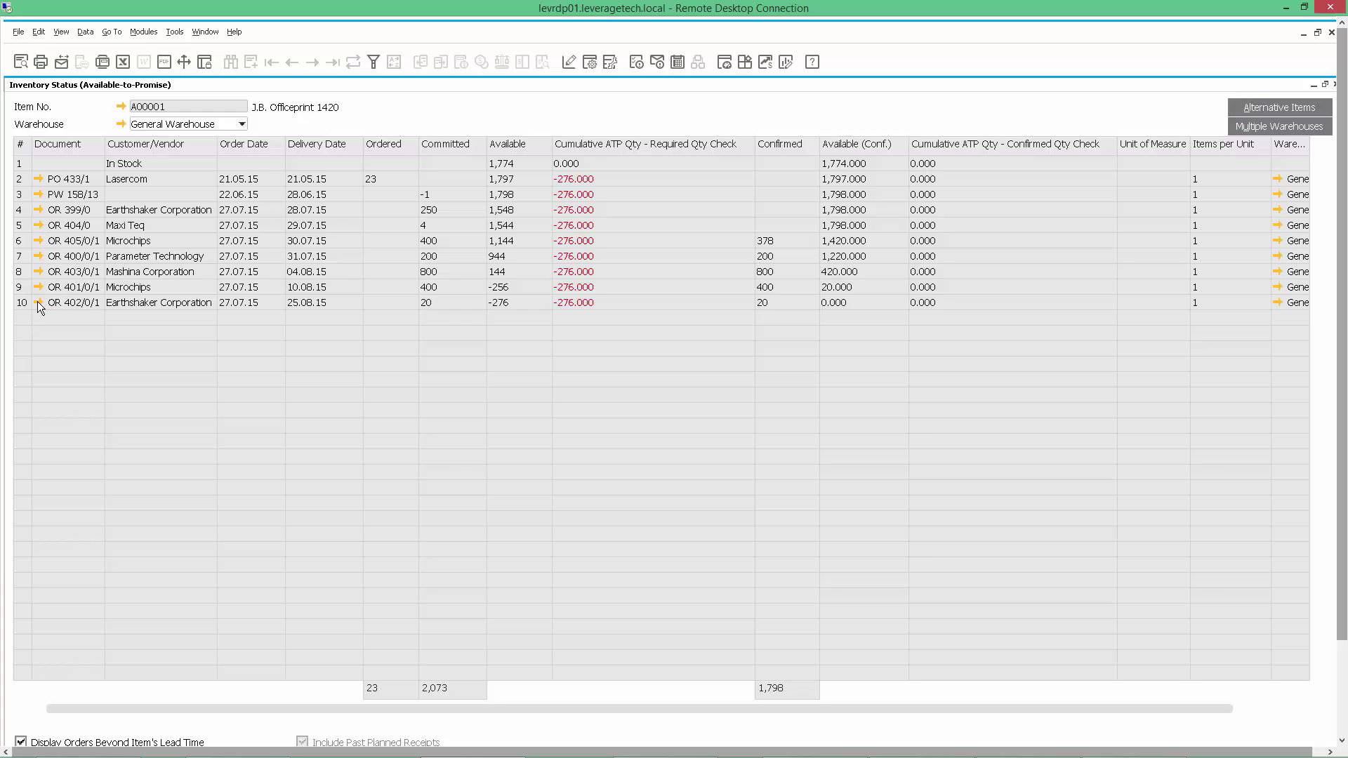
Step: Open sales order 399 from the availability view and close it
click(39, 209)
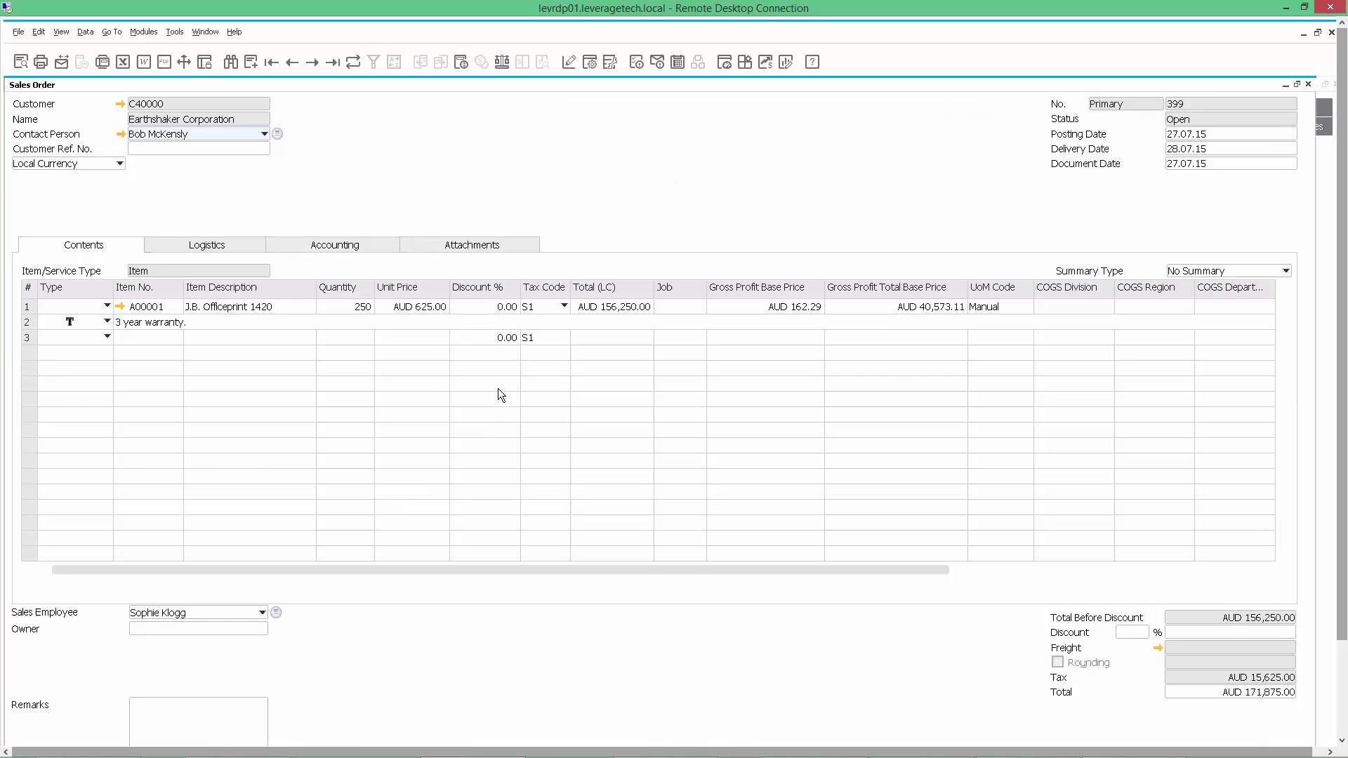
click(1308, 86)
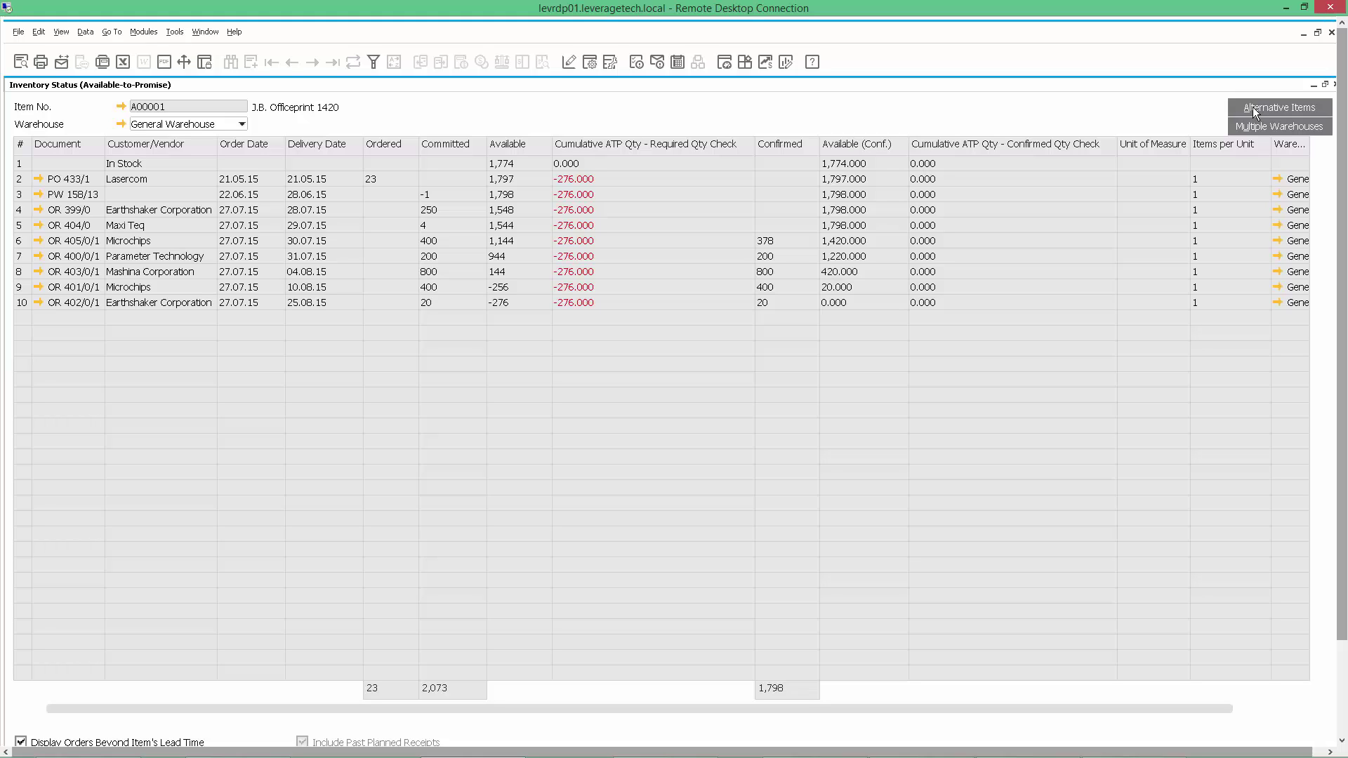
Step: Close the inventory status and make sales order 405 the reassignment target
click(1335, 85)
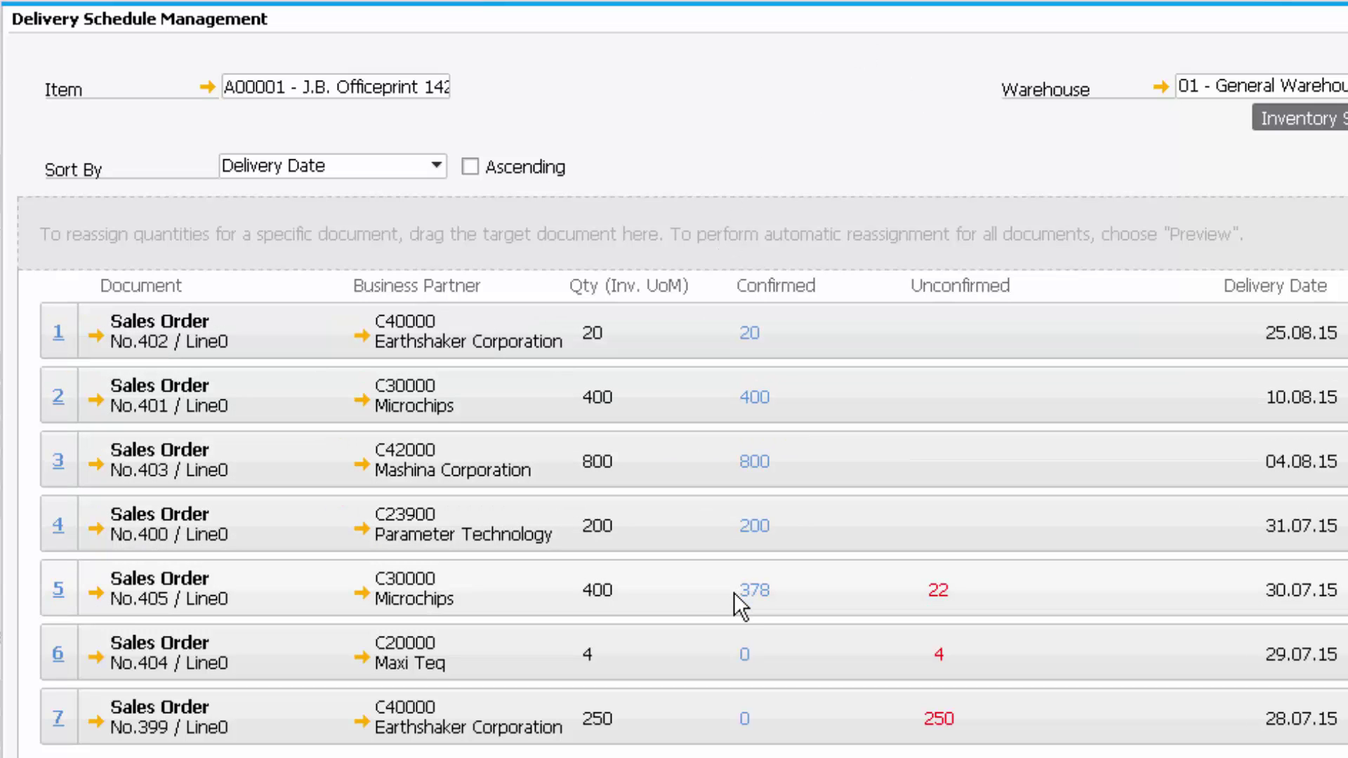
drag(734, 592, 690, 233)
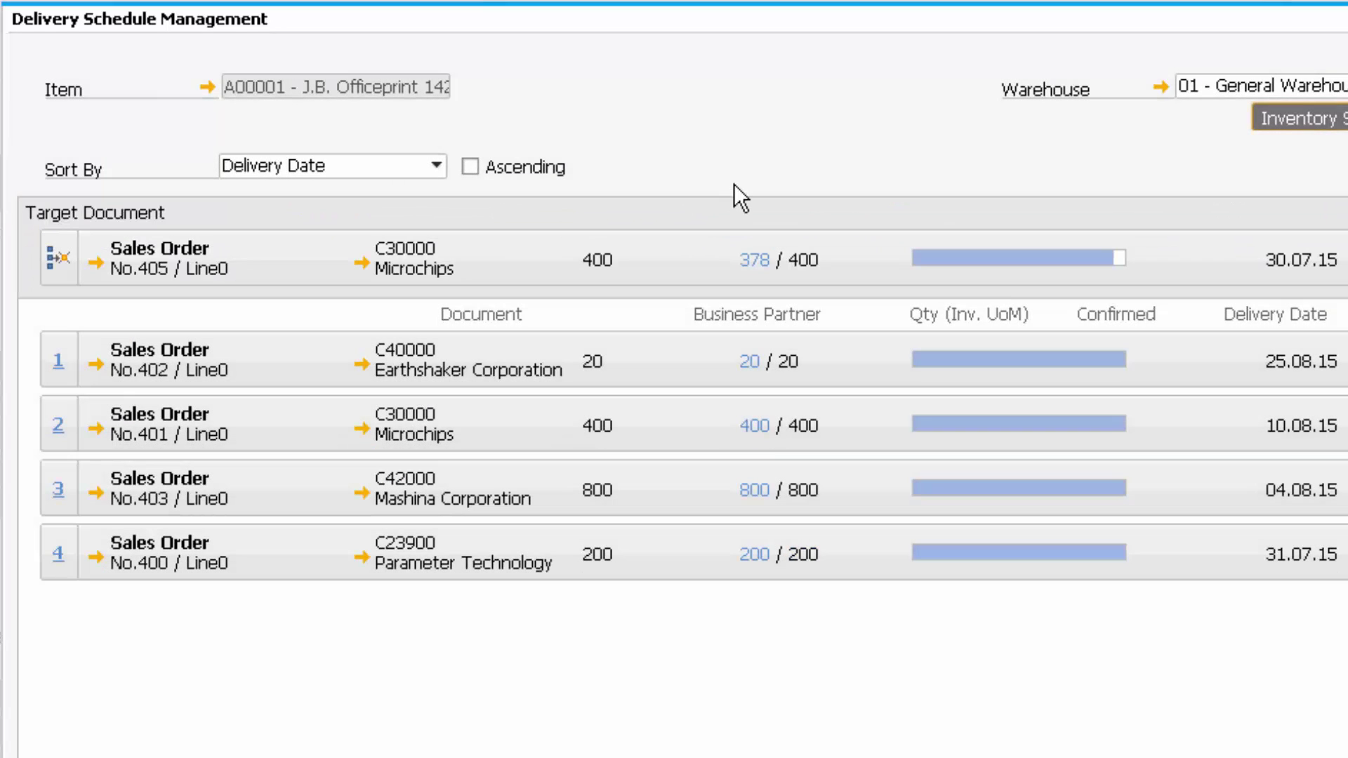
click(1113, 263)
Step: Lower order 402's scheduled delivery to 0, raising order 405 to 398 of 400
click(1076, 407)
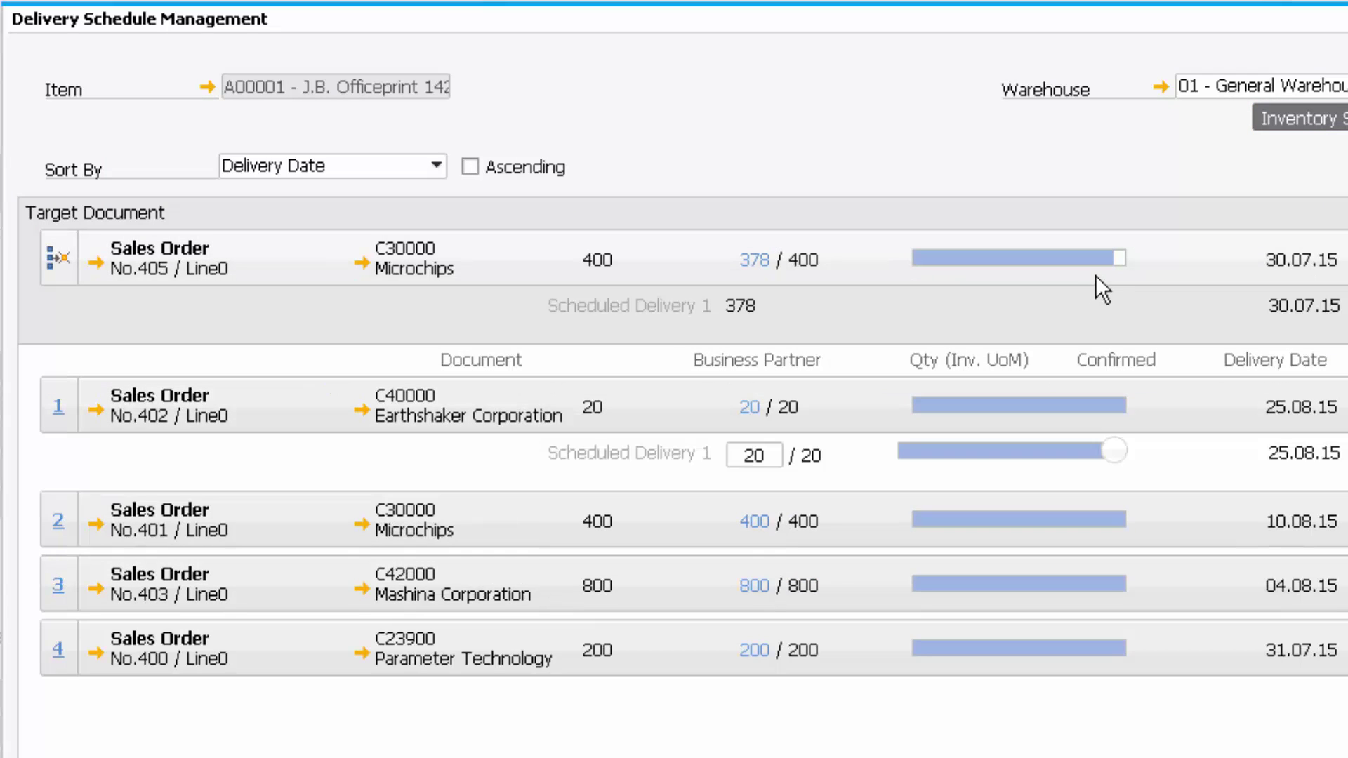
drag(1103, 442, 1082, 449)
click(1113, 264)
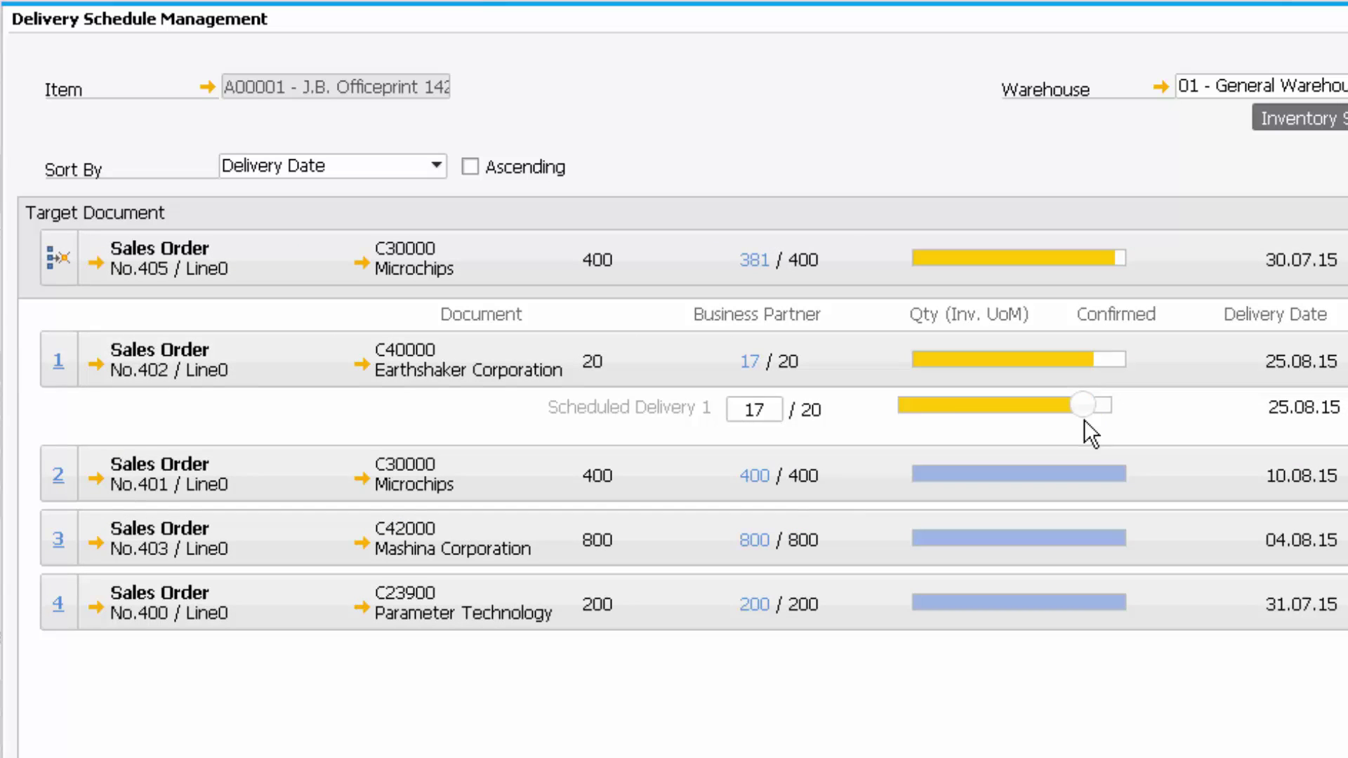
drag(1076, 403, 890, 402)
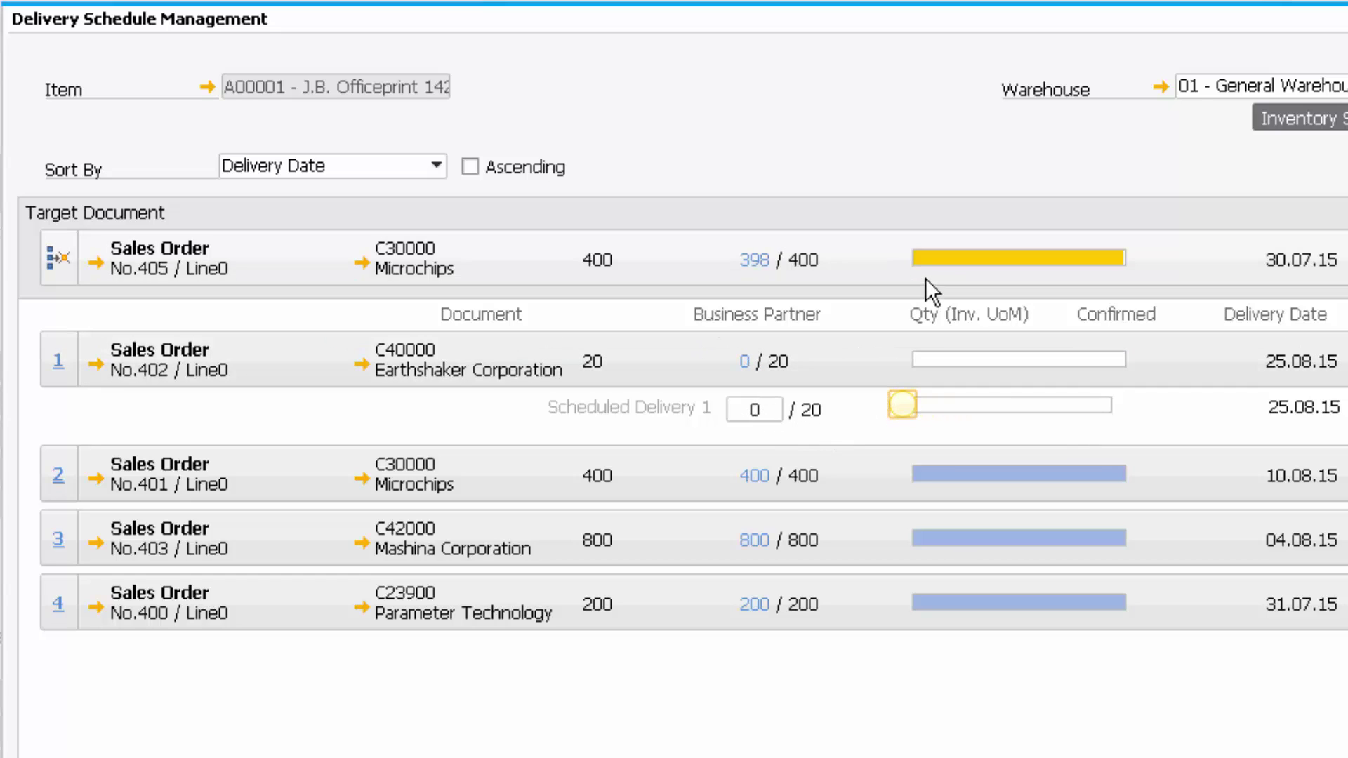
Step: Restore order 402 to 20 units (405 back to 378) and review sales order 402
drag(905, 406, 1127, 410)
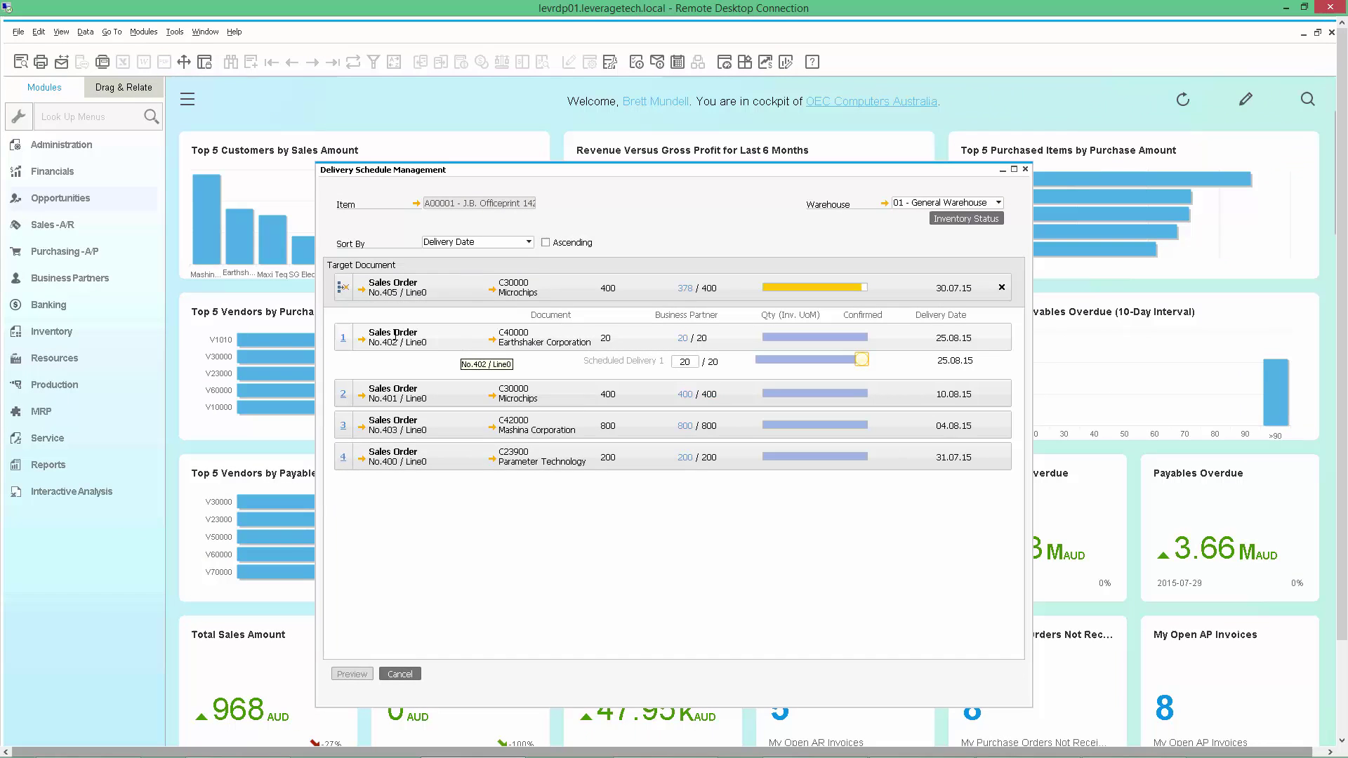
click(361, 339)
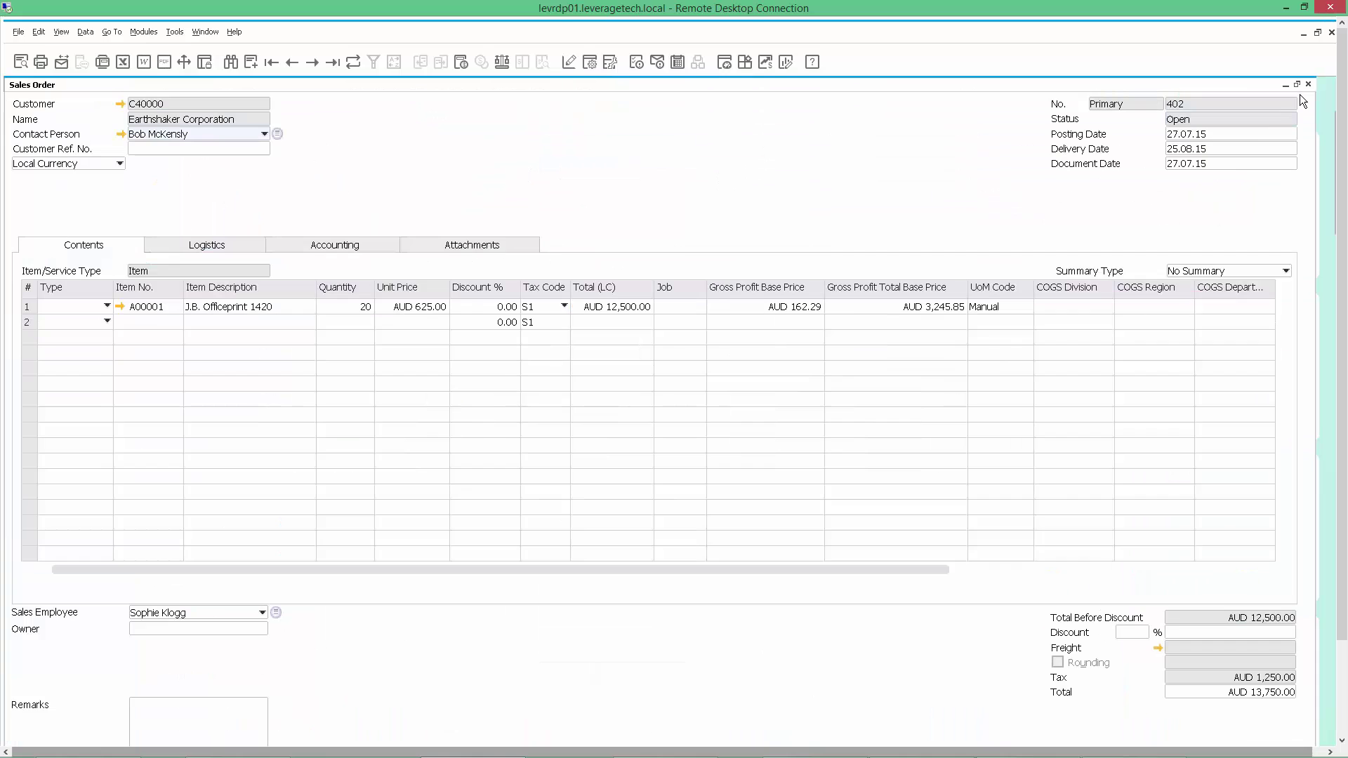
click(1307, 85)
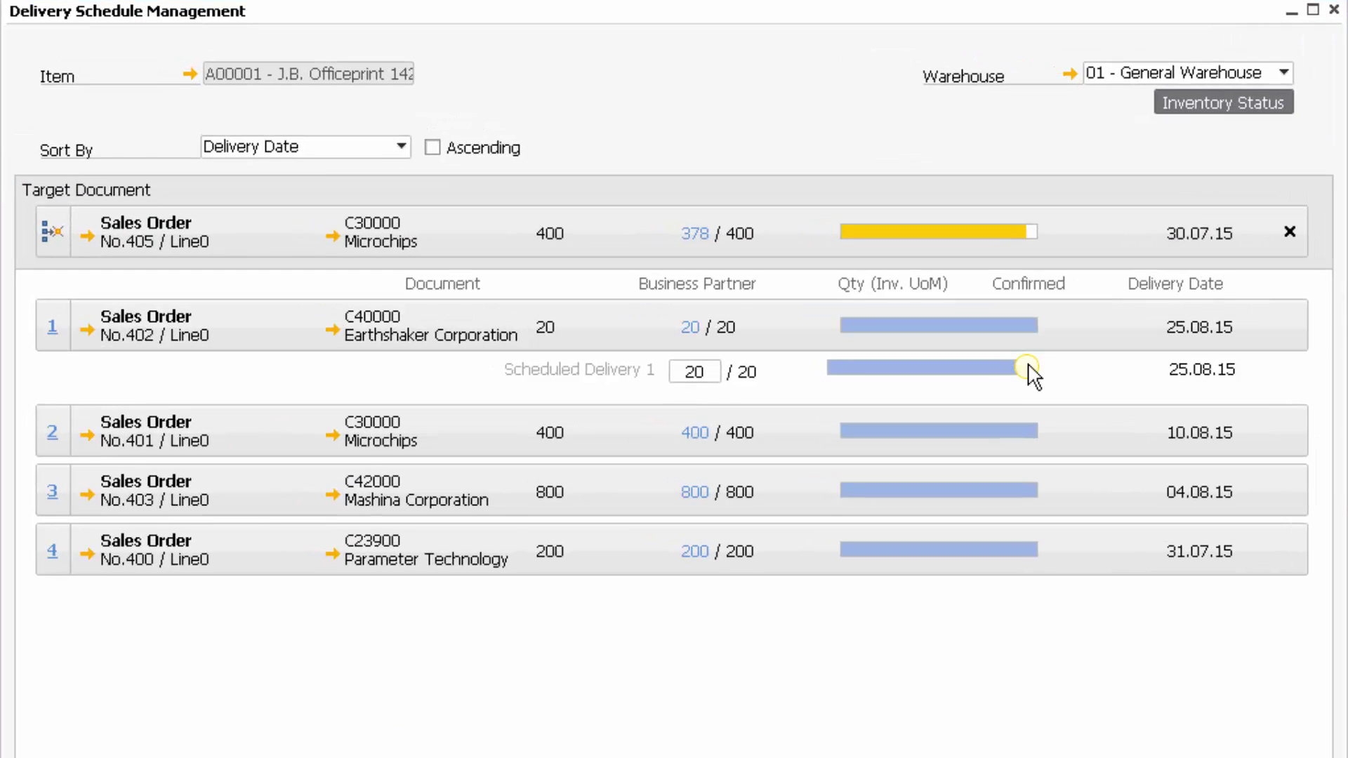
Step: Set order 402's delivery to 0 and order 401's to 398, fully confirming order 405
drag(1027, 370, 800, 379)
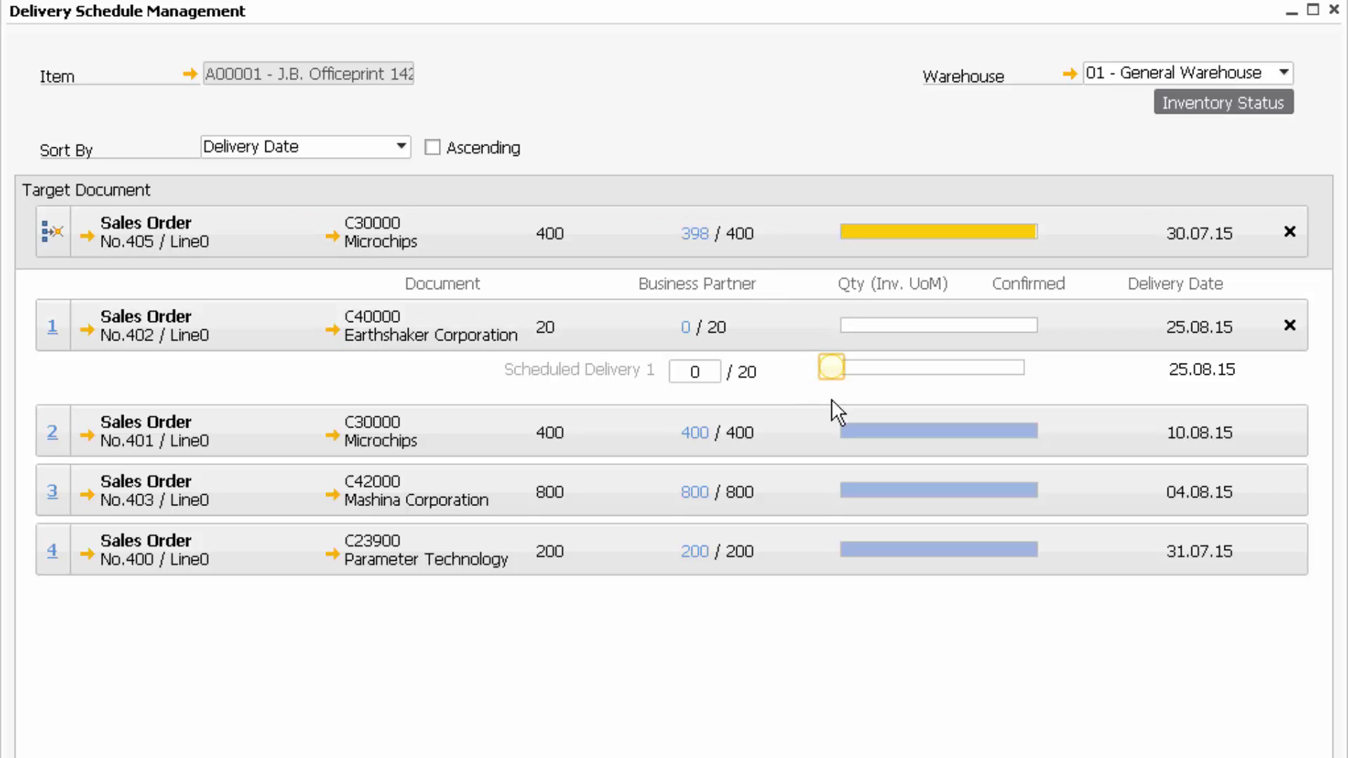
click(916, 430)
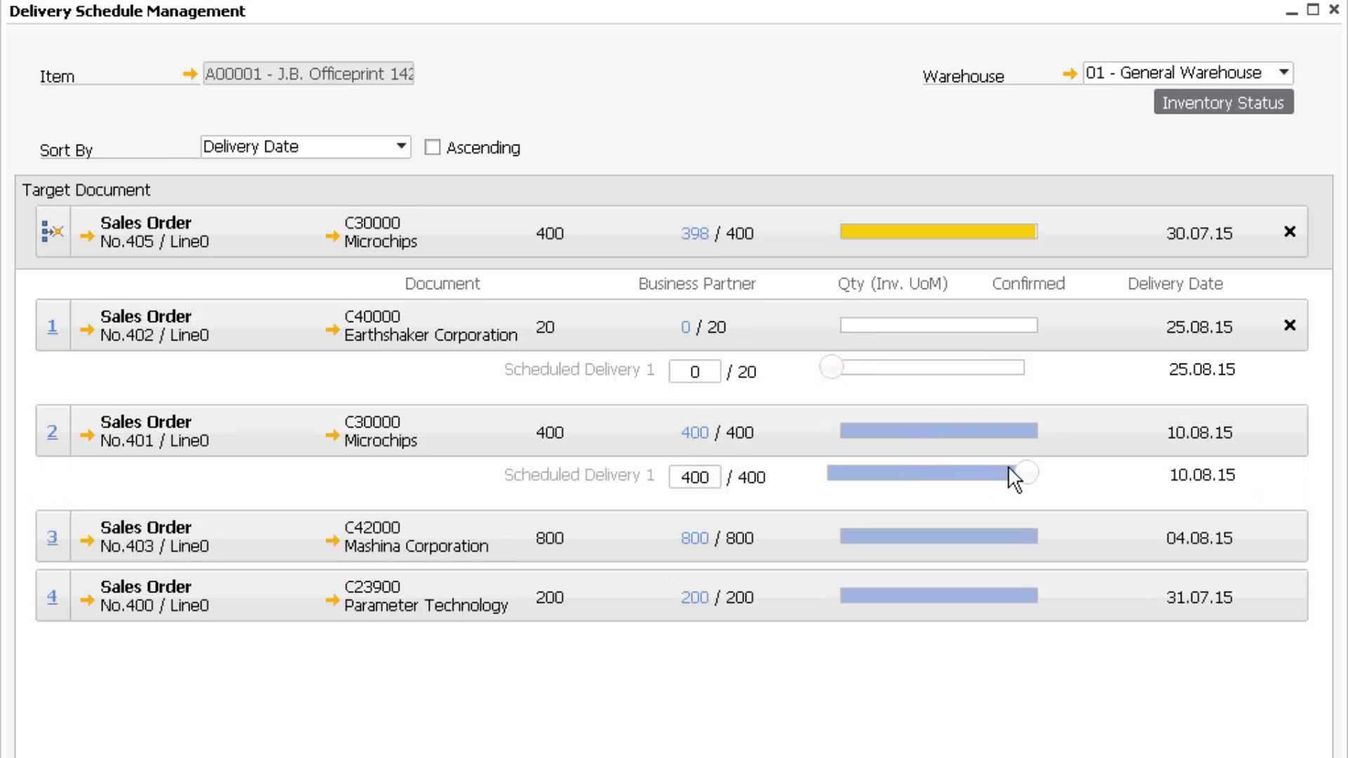
drag(1024, 474, 1020, 472)
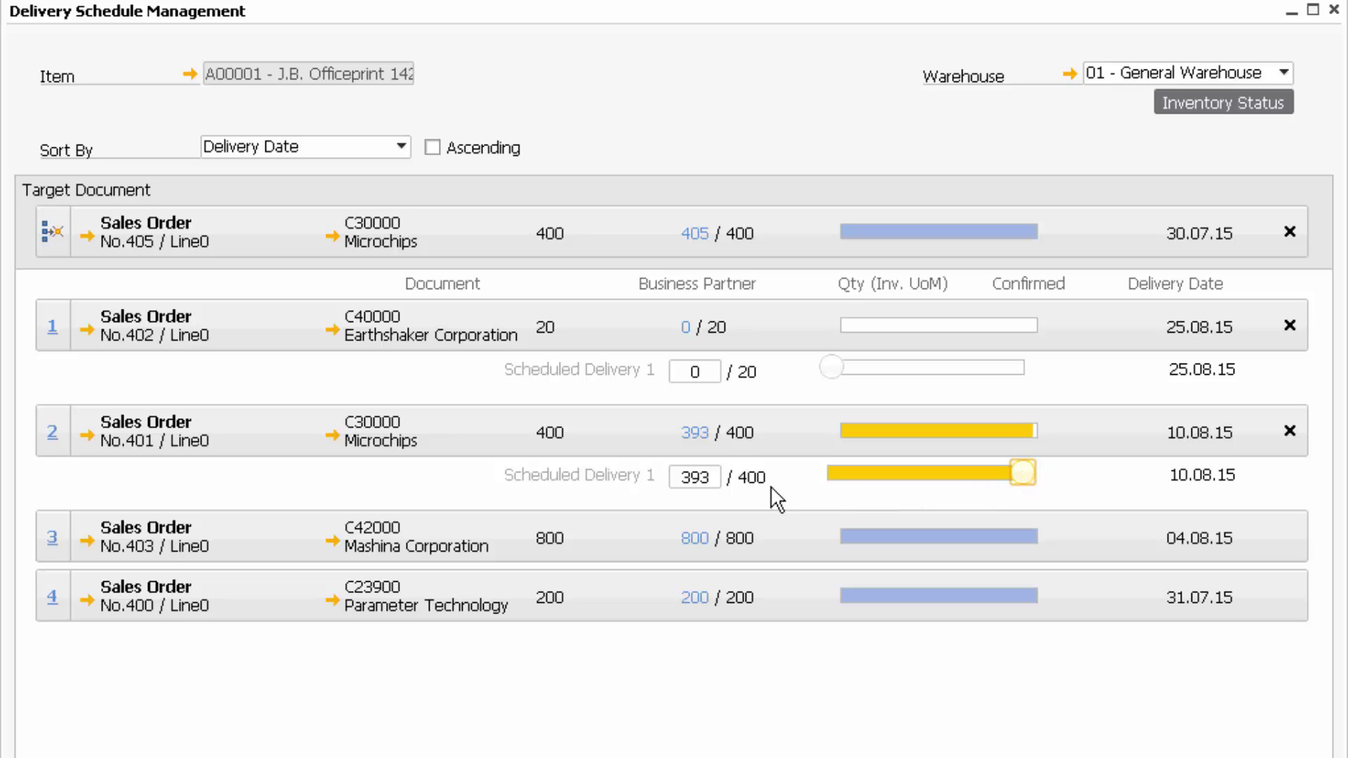
click(717, 480)
key(BackSpace)
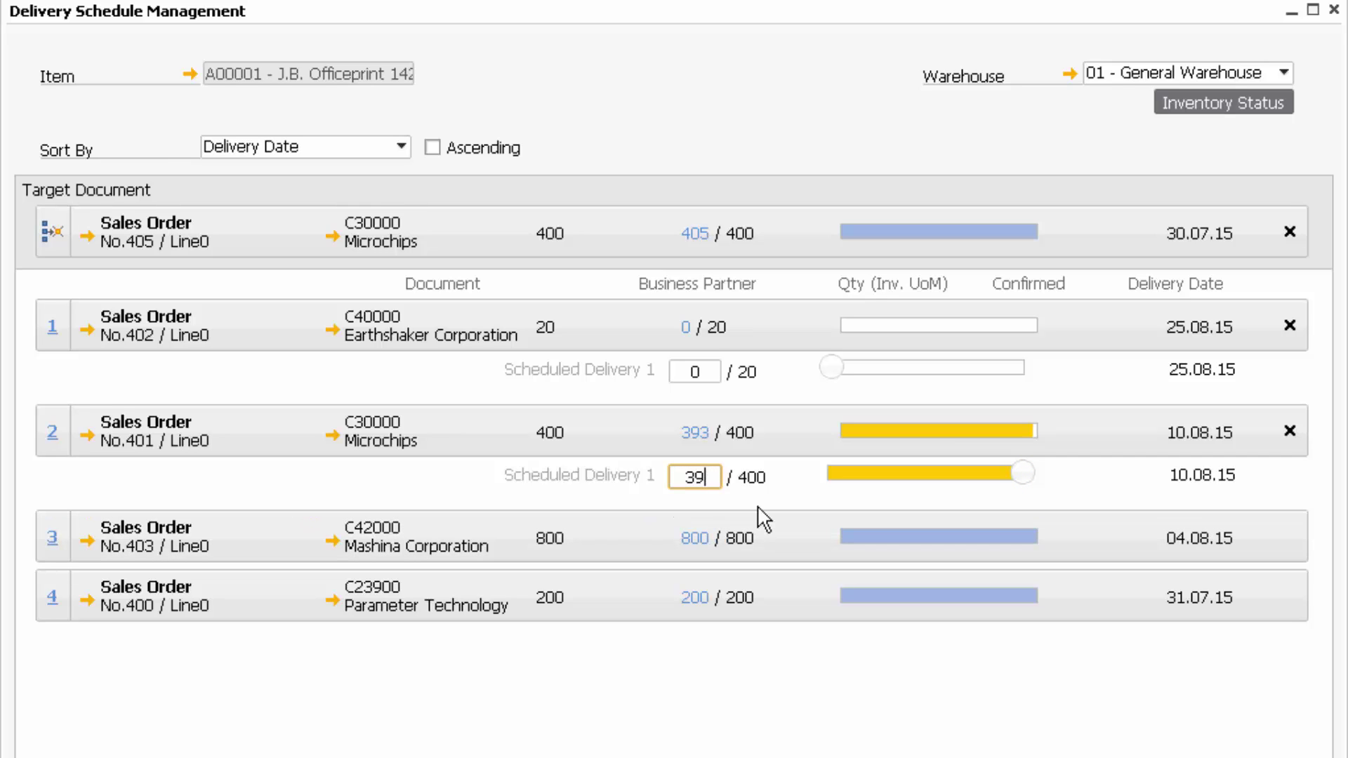
text(8)
key(Tab)
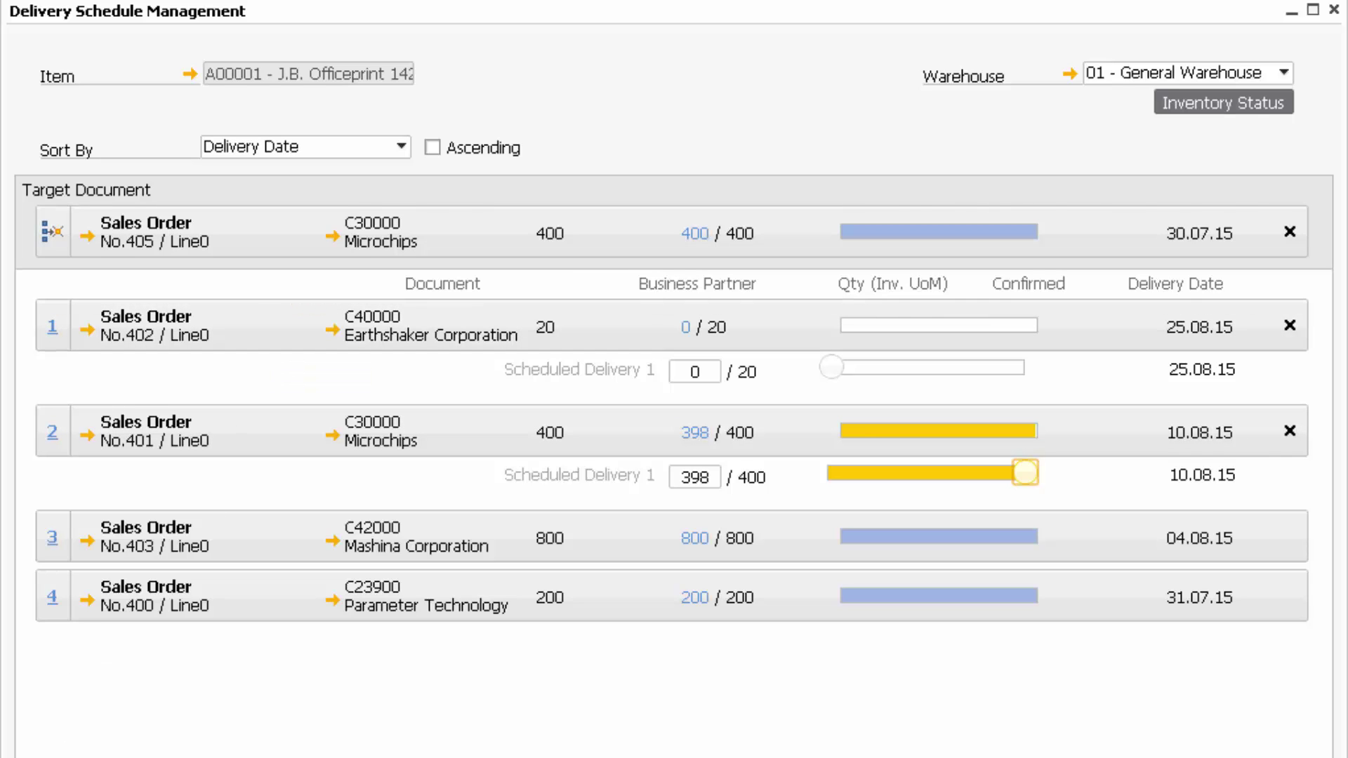
Step: Open the Delivery Schedule Confirmation preview for the rescheduled A00001 deliveries
key(Return)
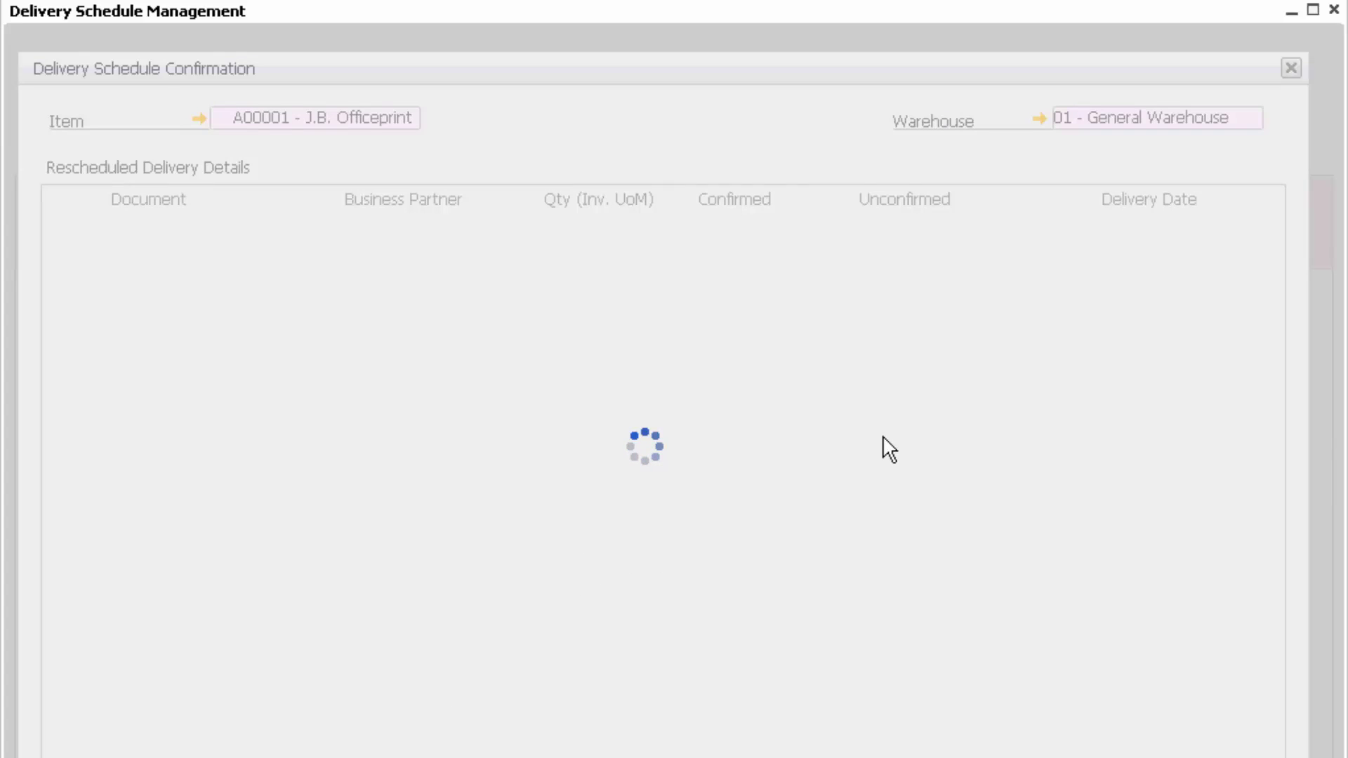